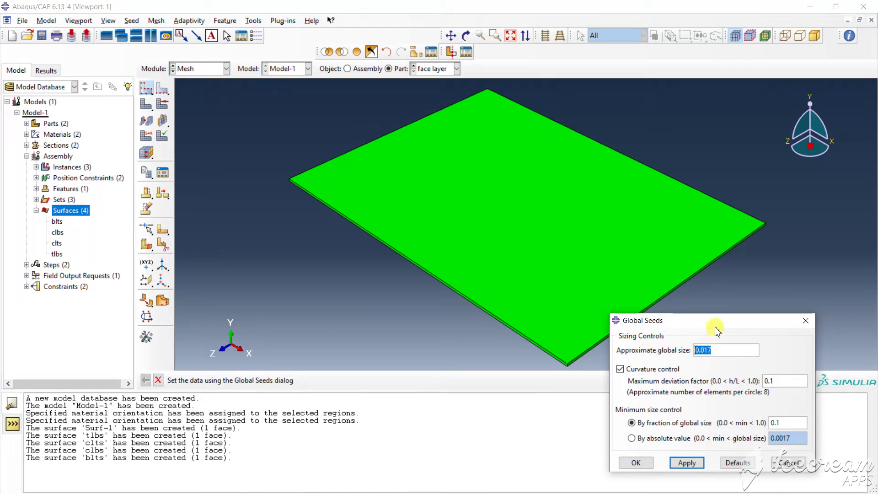
# Step: Seed the face layer part with an approximate global size of 0.005
pyautogui.moveTo(720, 320); pyautogui.dragTo(735, 292)
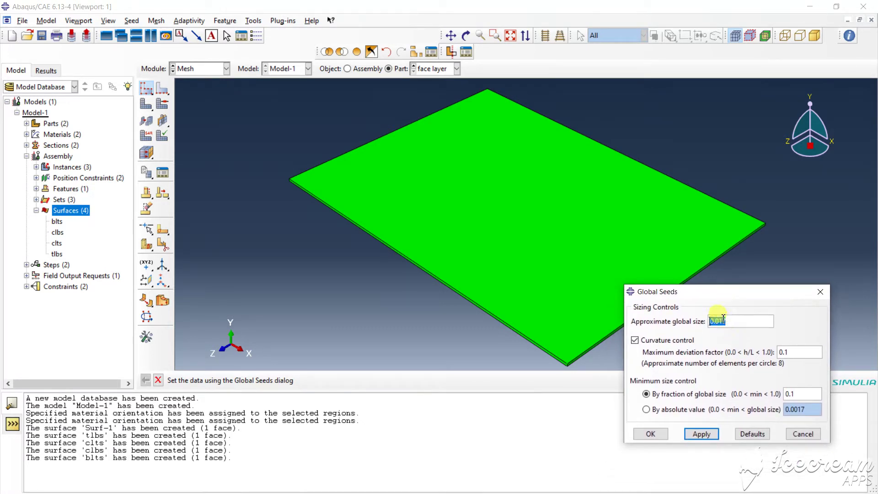
pyautogui.click(730, 325)
pyautogui.click(701, 434)
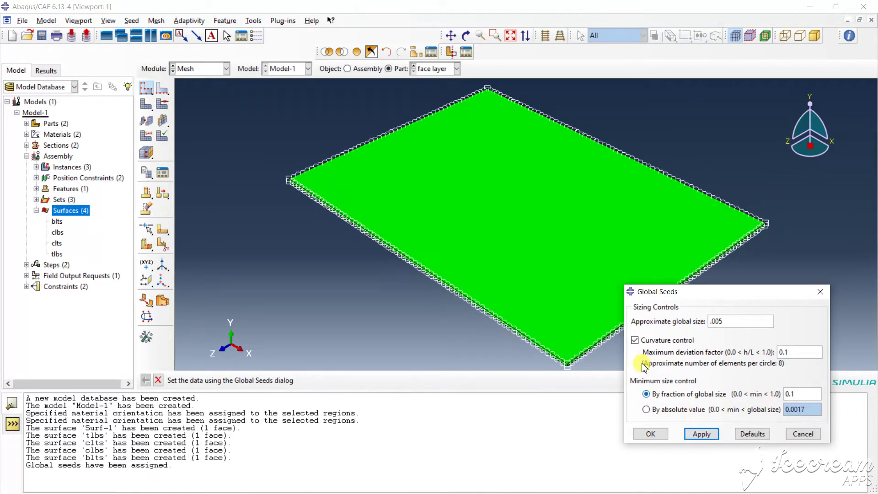
pyautogui.click(651, 434)
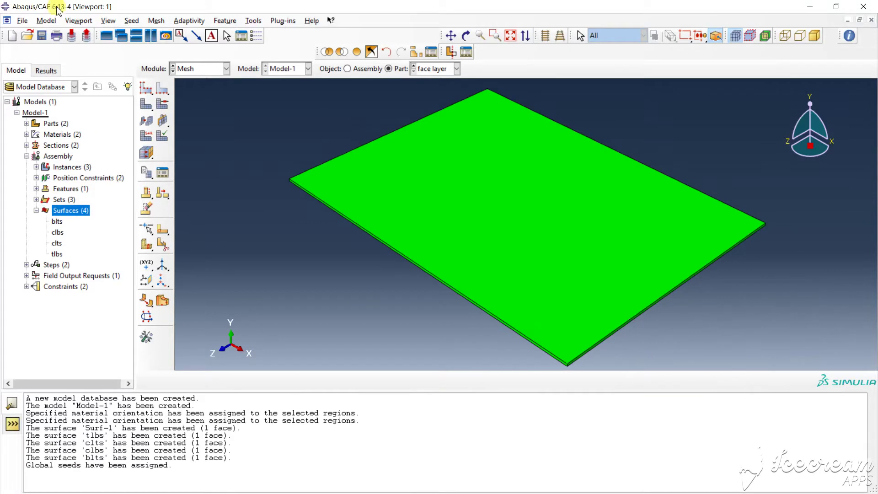
# Step: Mesh the face layer part, producing 3500 elements
pyautogui.click(144, 105)
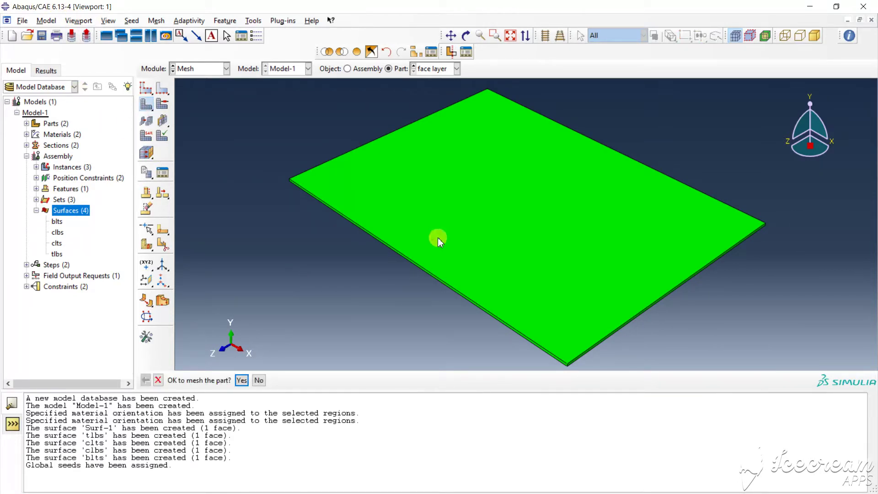
pyautogui.click(242, 381)
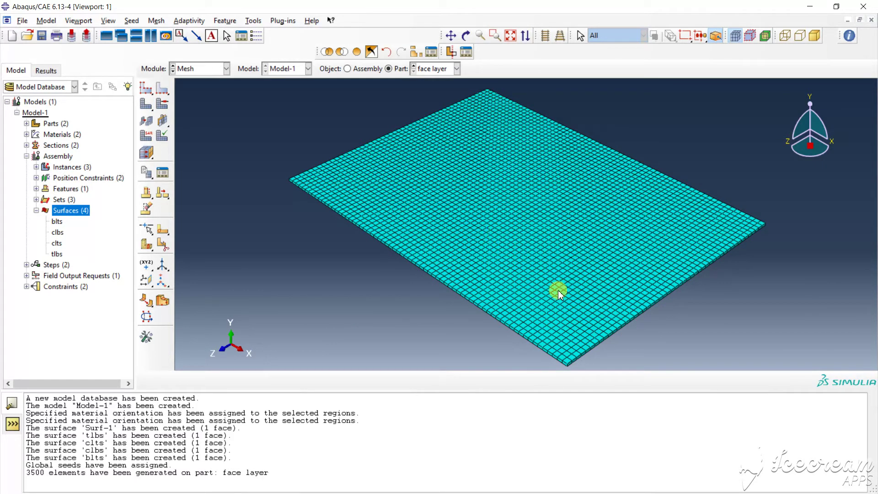
pyautogui.click(446, 69)
# Step: Switch to the core layer part and change its global seed size from 0.03 to 0.005
pyautogui.click(446, 81)
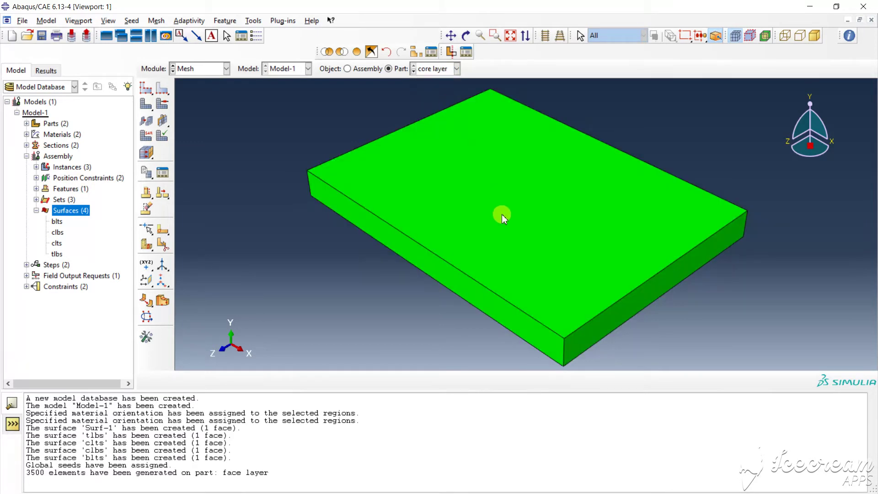
pyautogui.click(145, 90)
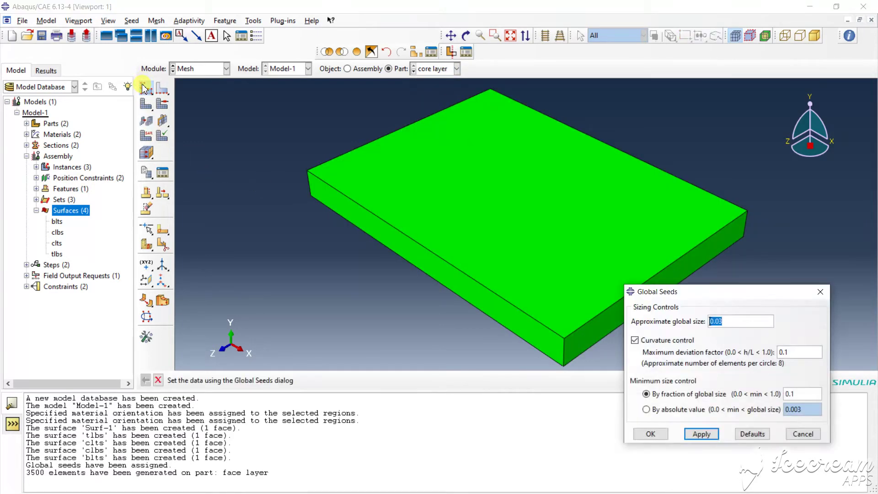
pyautogui.click(740, 322)
pyautogui.press('BackSpace')
pyautogui.press('BackSpace')
pyautogui.press('BackSpace')
pyautogui.click(702, 434)
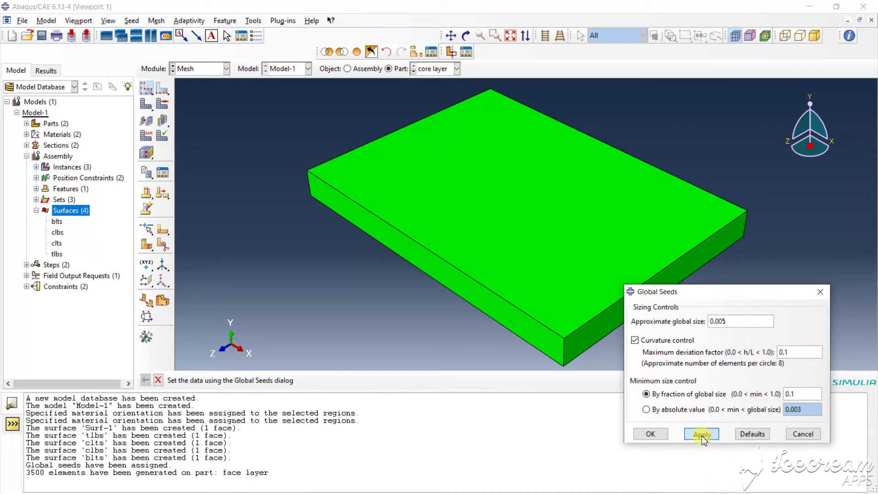
pyautogui.click(651, 434)
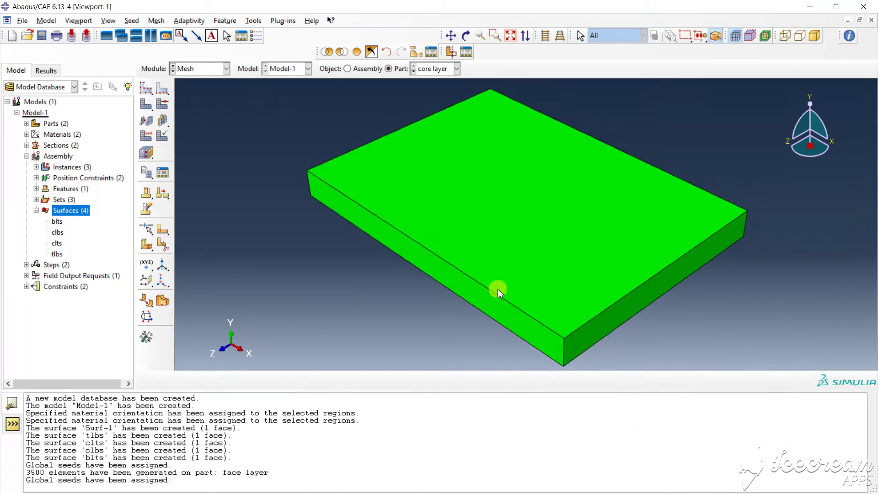
# Step: Mesh the core layer into 21000 elements and display the whole assembly
pyautogui.click(143, 104)
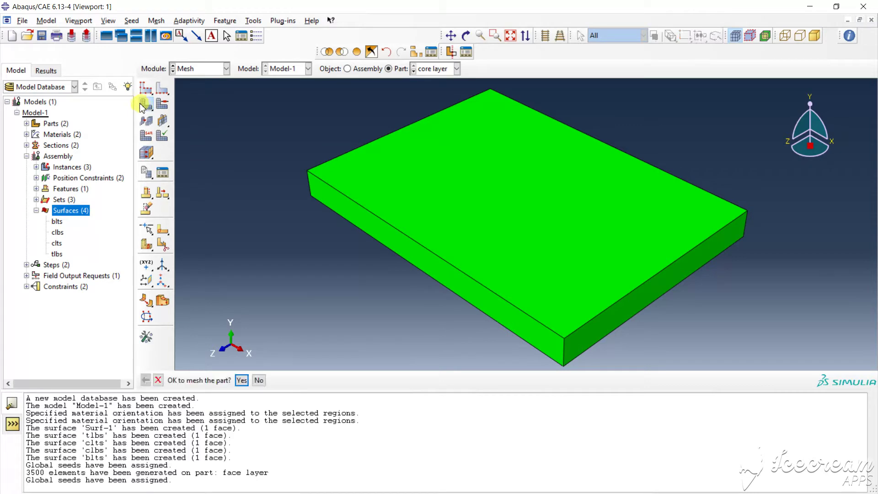
pyautogui.click(241, 380)
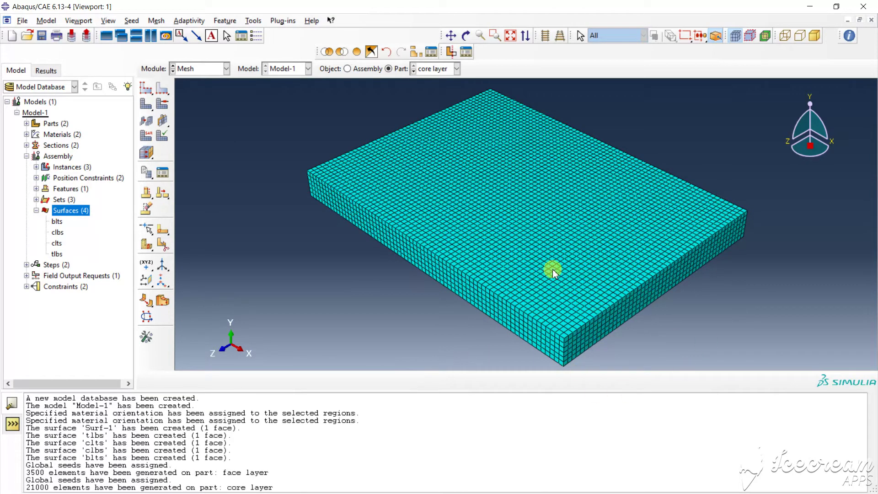
pyautogui.click(364, 71)
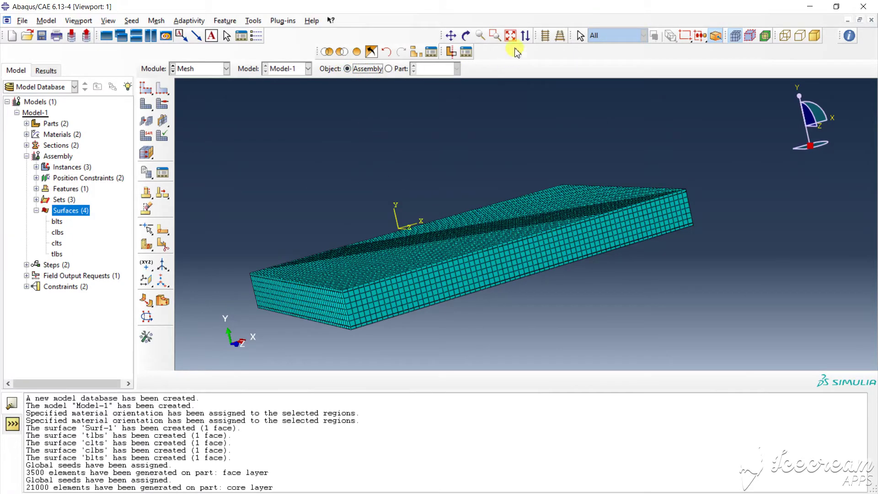
# Step: Rotate the assembly view, switch to the Job module and bring up the Job Manager
pyautogui.click(467, 37)
pyautogui.moveTo(513, 224); pyautogui.dragTo(396, 229)
pyautogui.click(197, 69)
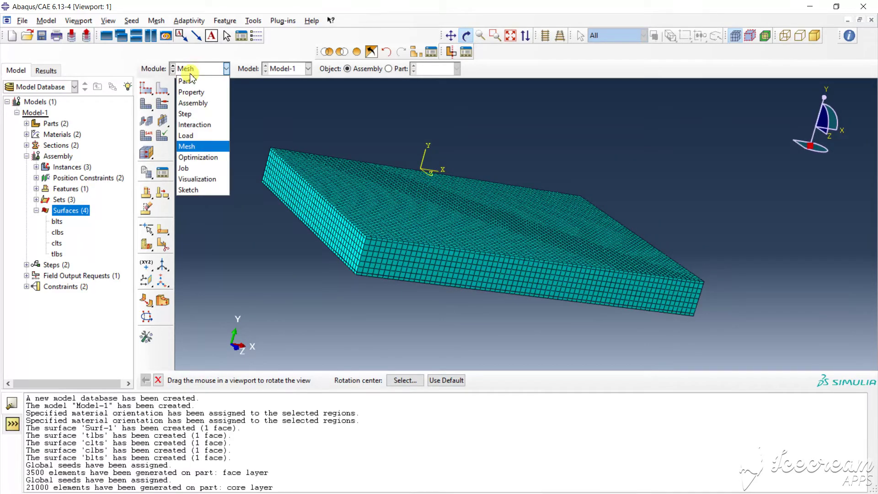
pyautogui.click(200, 168)
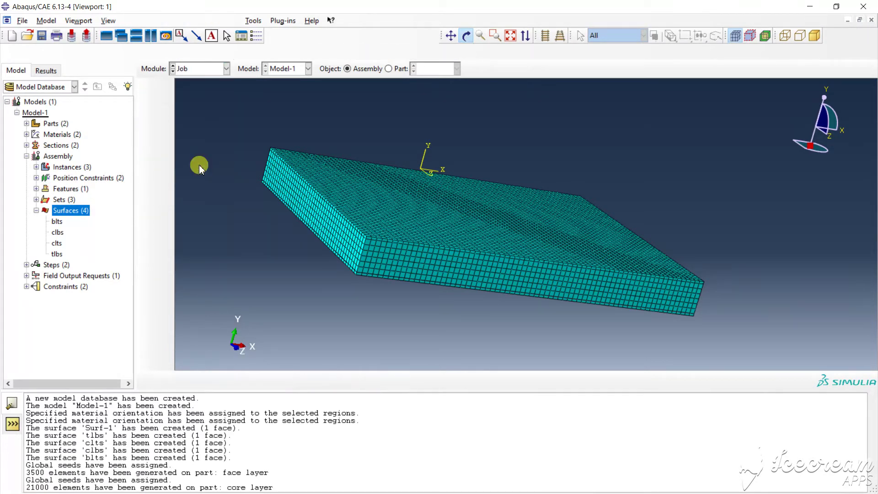
pyautogui.click(167, 74)
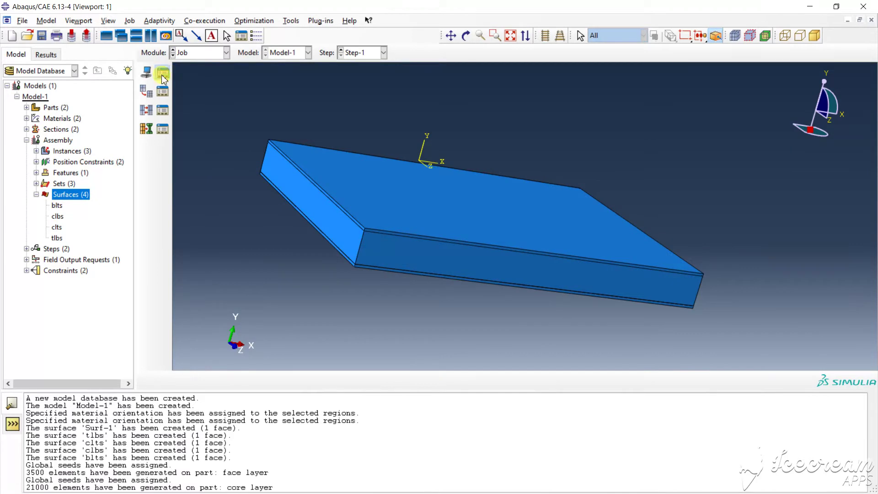
# Step: Start a new job and enter a name, which is rejected as invalid
pyautogui.click(64, 370)
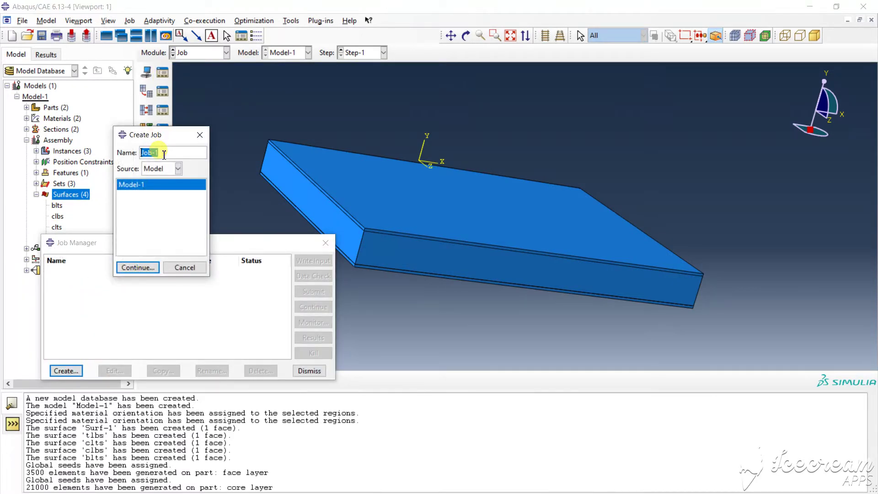
pyautogui.write('s')
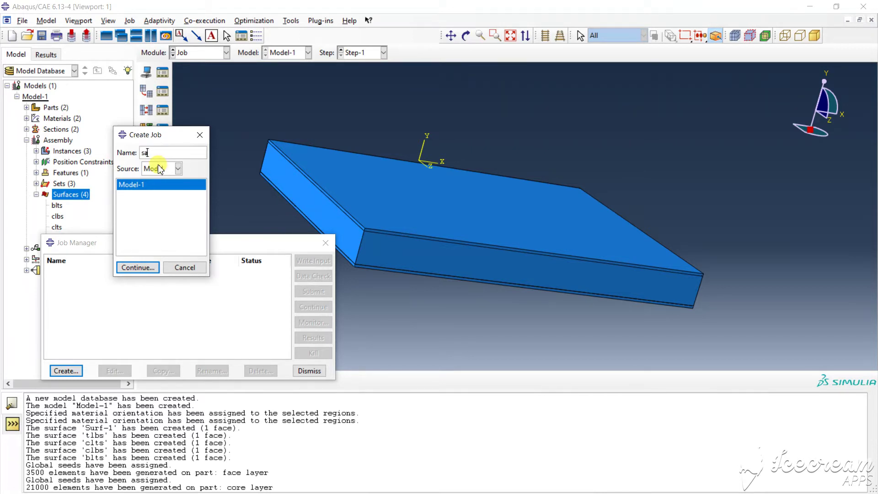
pyautogui.write('and')
pyautogui.write('w')
pyautogui.write('uency')
pyautogui.click(149, 269)
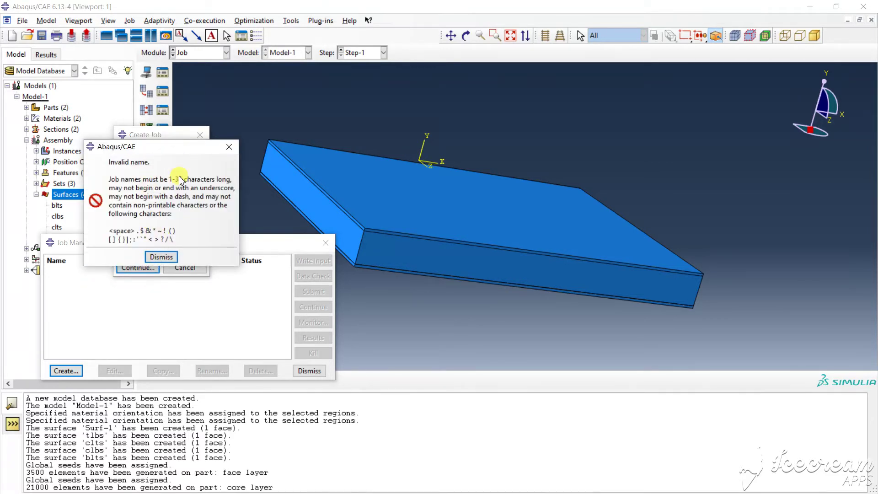
pyautogui.click(161, 257)
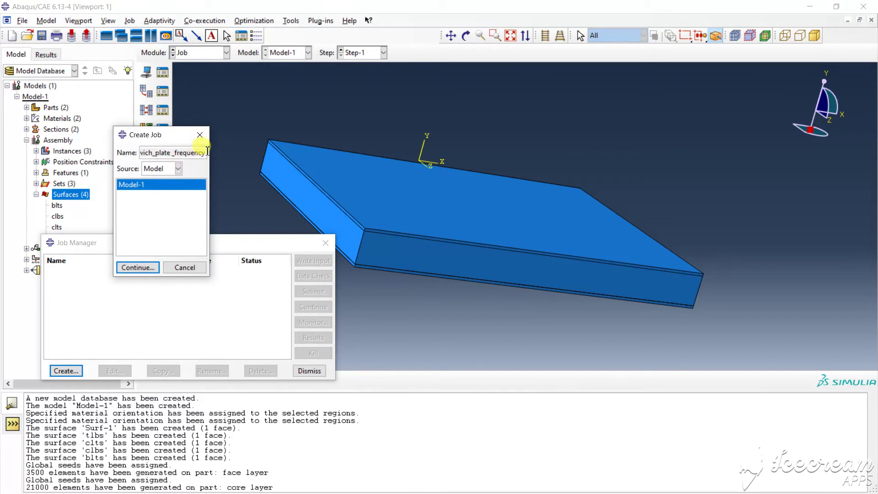
# Step: Rename the job to sandwich_plate_frequency and continue to its settings
pyautogui.doubleClick(206, 152)
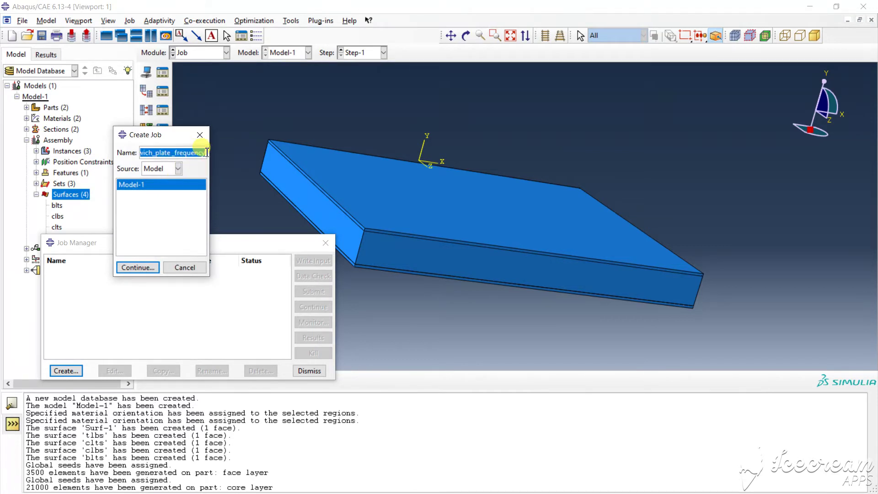
pyautogui.press('BackSpace')
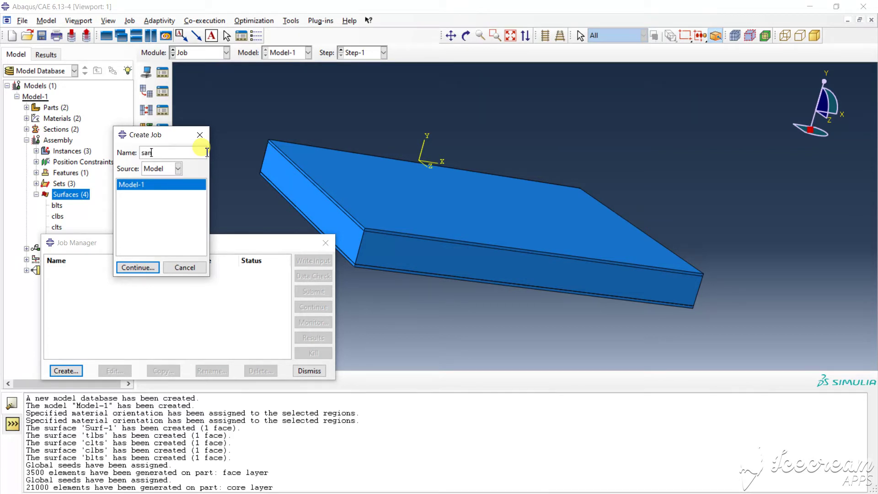
pyautogui.write('sandw')
pyautogui.write('ich_plate')
pyautogui.write('_frequenc')
pyautogui.write('y')
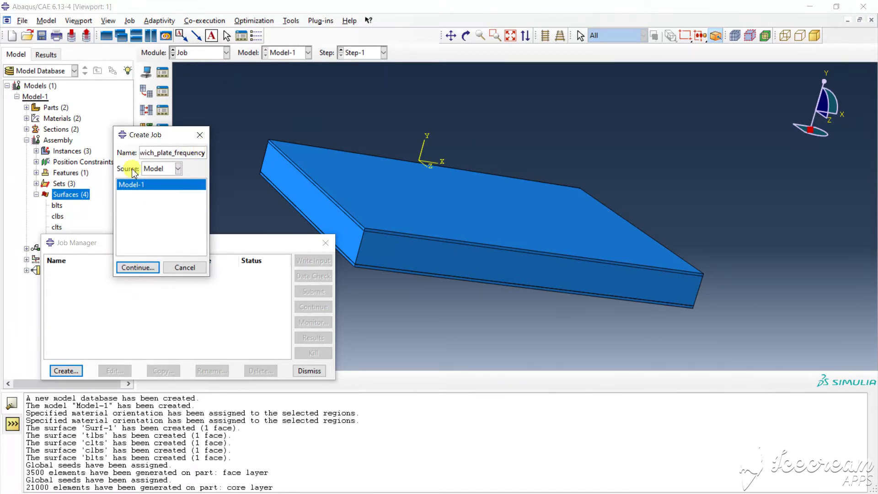
pyautogui.click(137, 268)
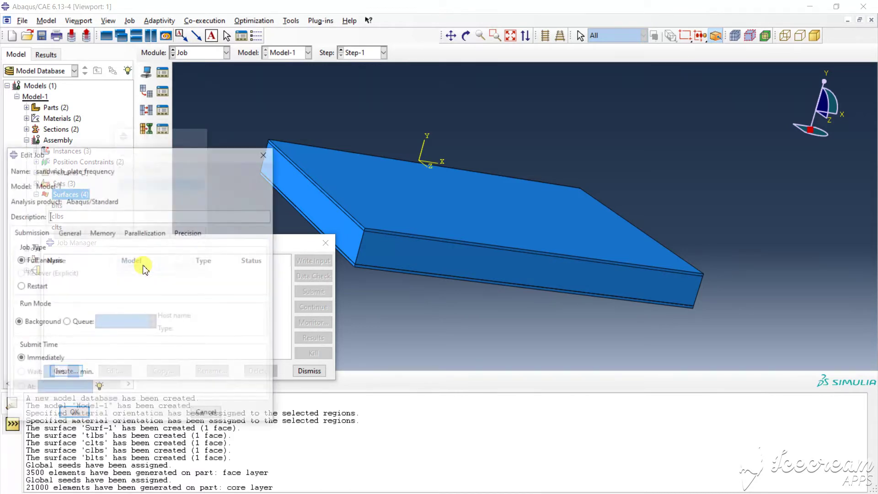
# Step: Create the sandwich_plate_frequency job with default settings and submit it for analysis
pyautogui.click(71, 416)
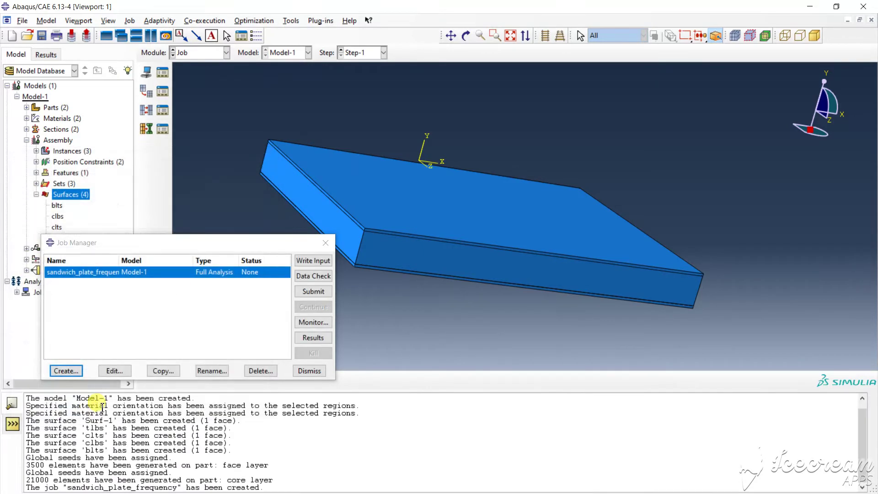
pyautogui.click(317, 291)
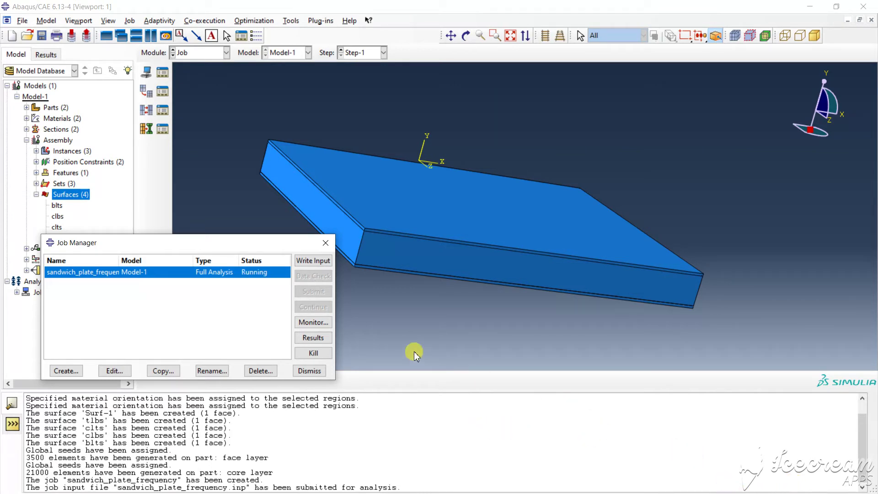
# Step: Monitor the sandwich_plate_frequency run, checking its Log, Errors and Warnings until Completed
pyautogui.click(314, 328)
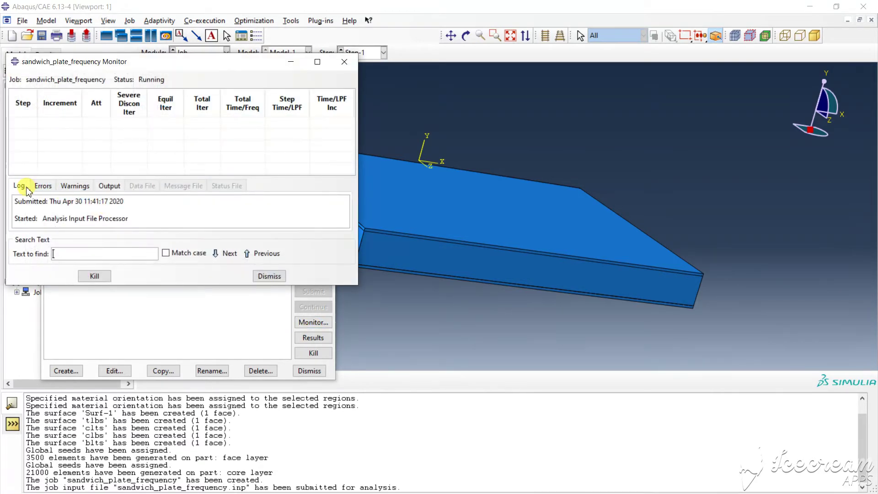
pyautogui.click(38, 187)
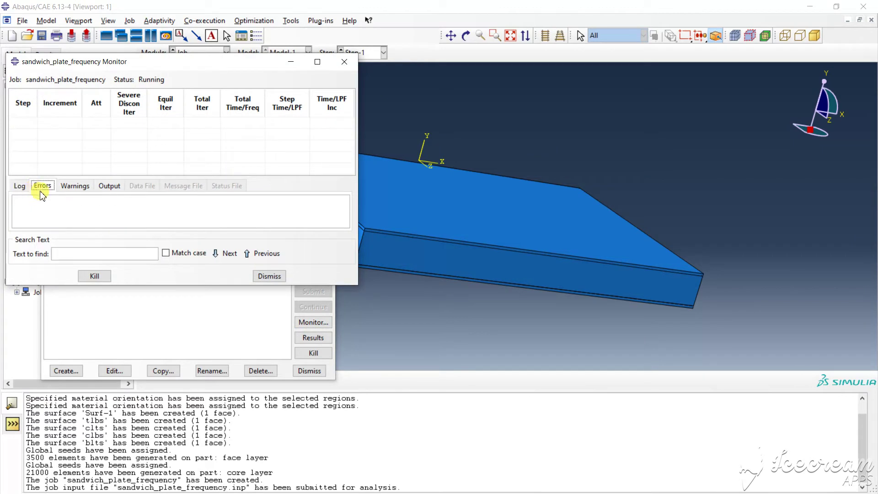
pyautogui.click(73, 186)
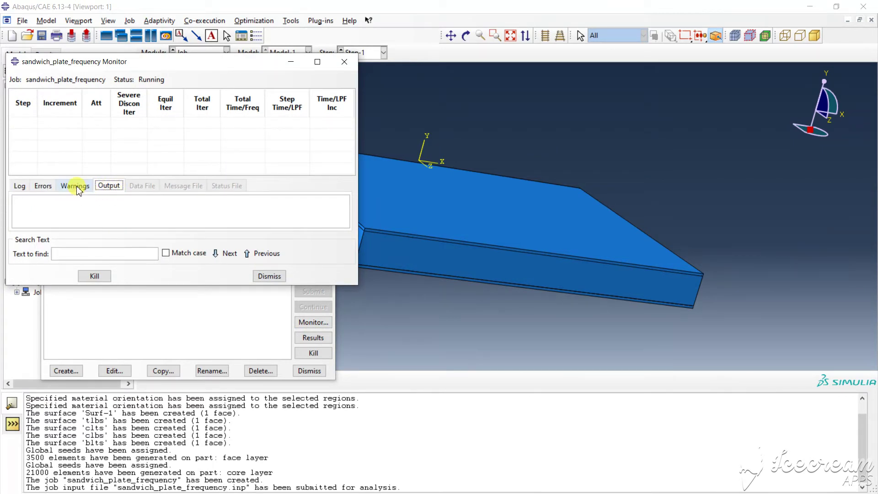
pyautogui.click(19, 186)
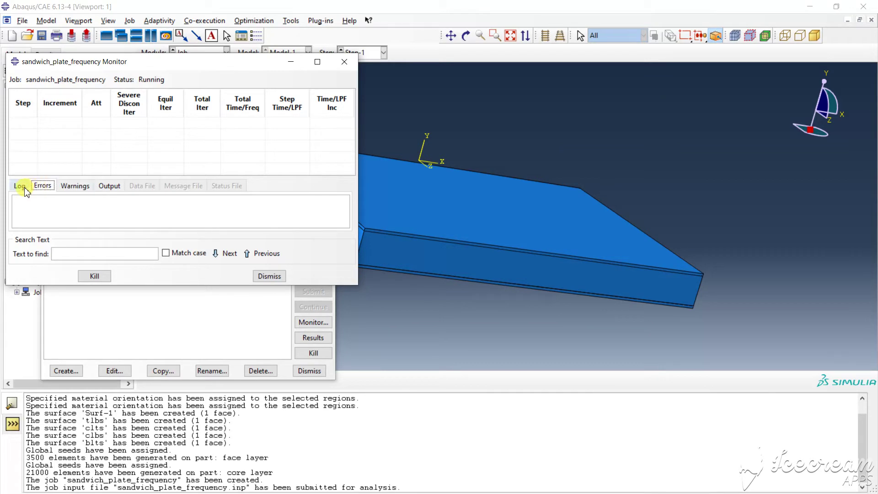
pyautogui.click(269, 276)
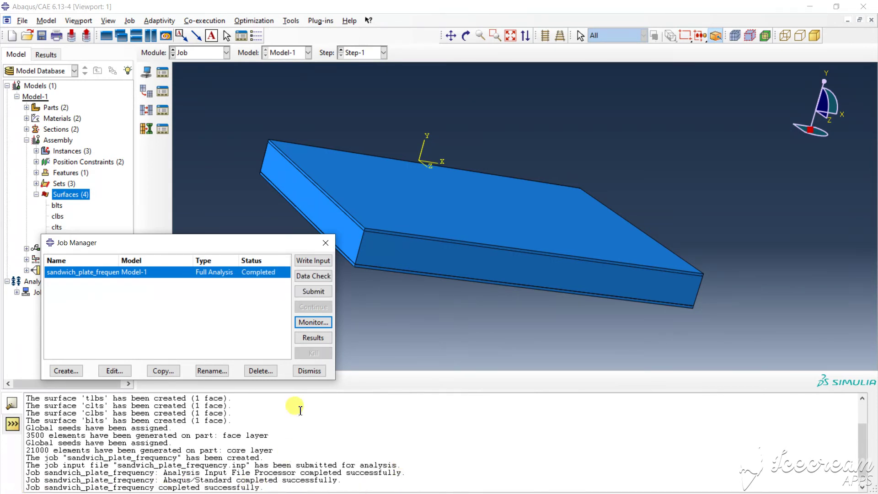
# Step: Open sandwich_plate_frequency.odb results in the Visualization module
pyautogui.click(316, 342)
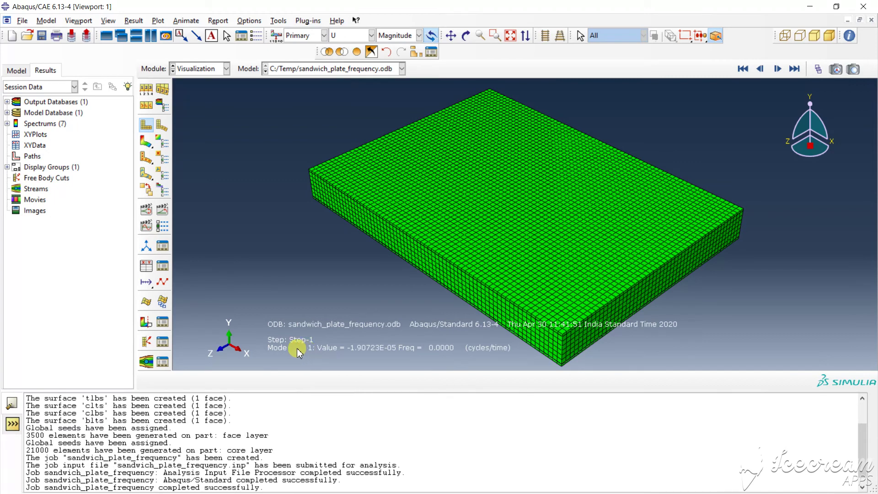
# Step: Plot U-magnitude contours on the deformed plate, step to Mode 7 (128.40 cycles/time), and animate it
pyautogui.click(146, 141)
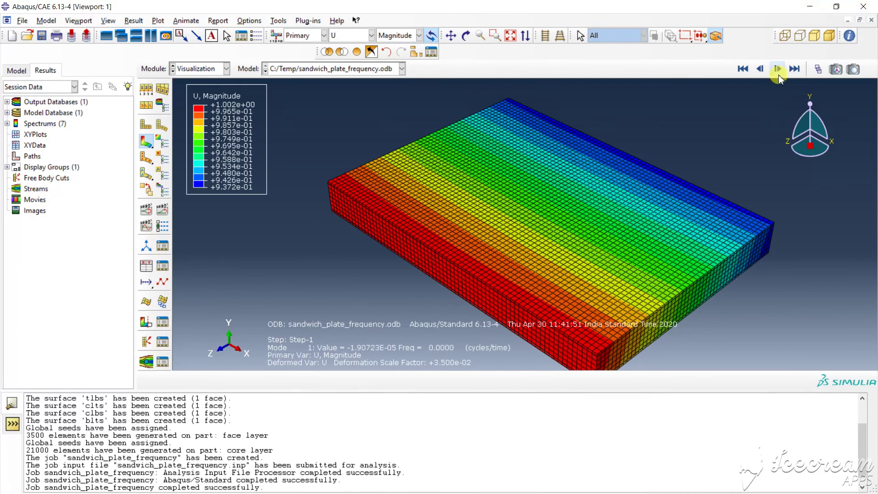
pyautogui.click(779, 77)
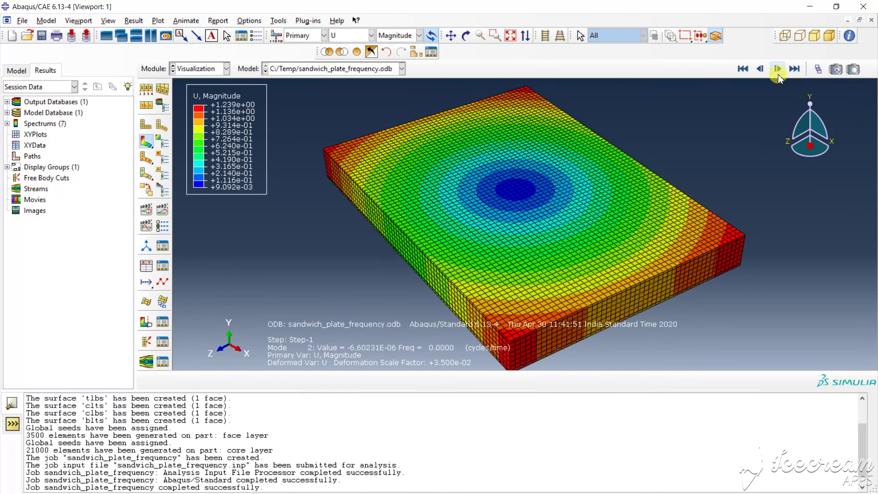
pyautogui.click(778, 76)
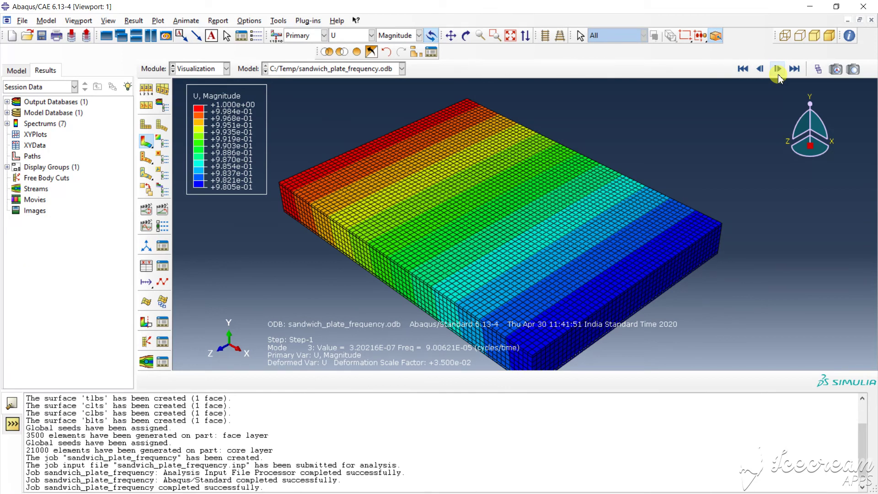
pyautogui.click(777, 69)
pyautogui.click(777, 69)
pyautogui.click(778, 68)
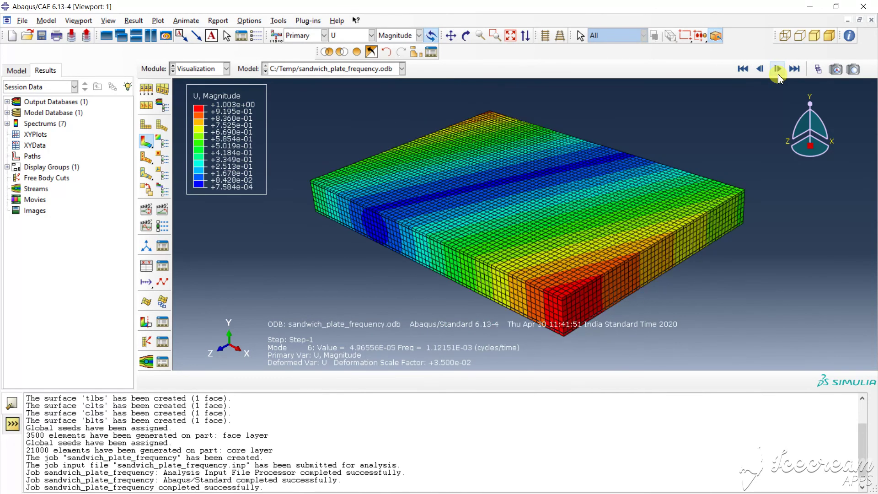
pyautogui.click(778, 69)
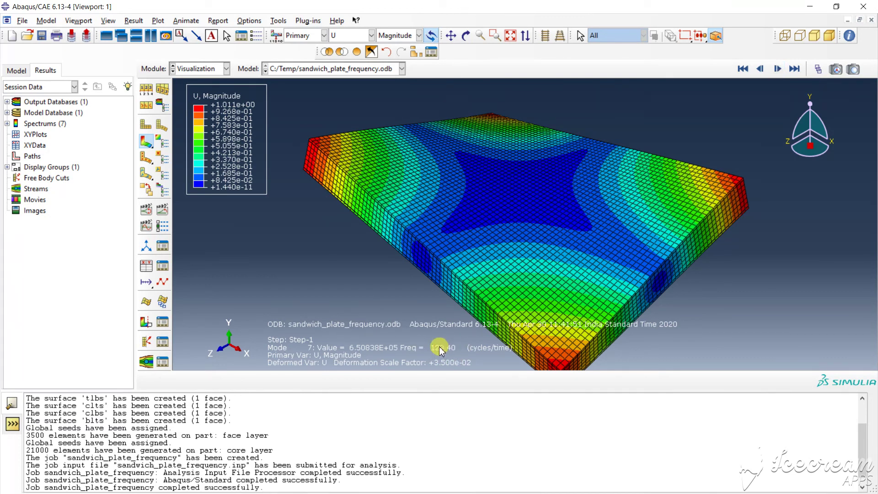
pyautogui.click(778, 69)
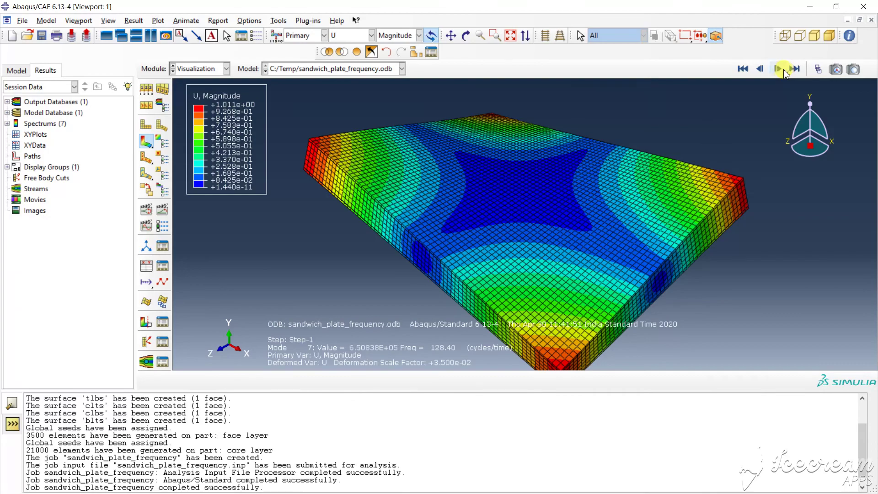